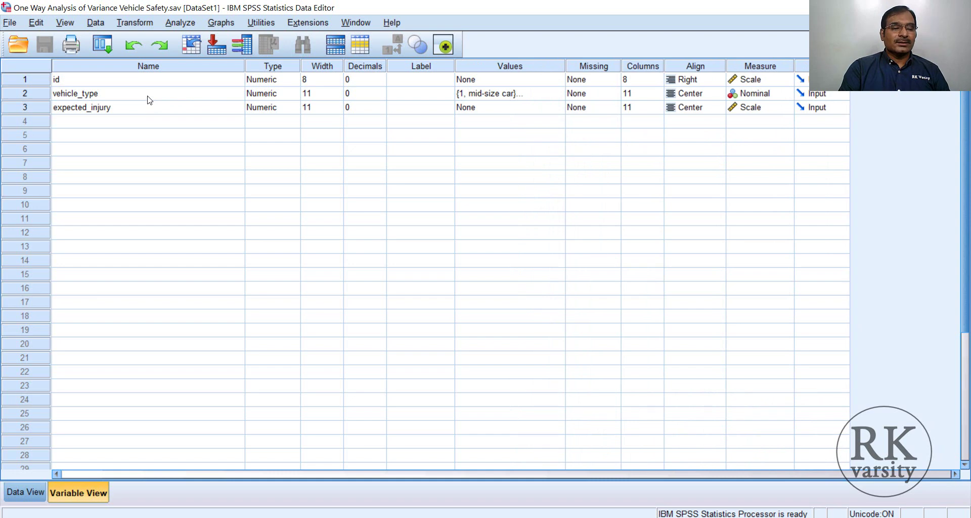
- Examine the value labels defined for the vehicle_type variable
click(148, 97)
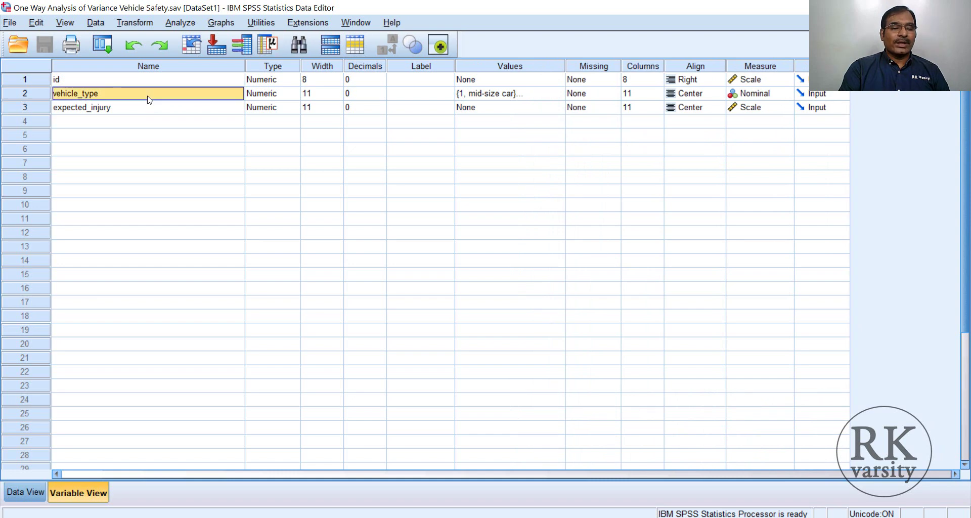
click(557, 93)
click(558, 93)
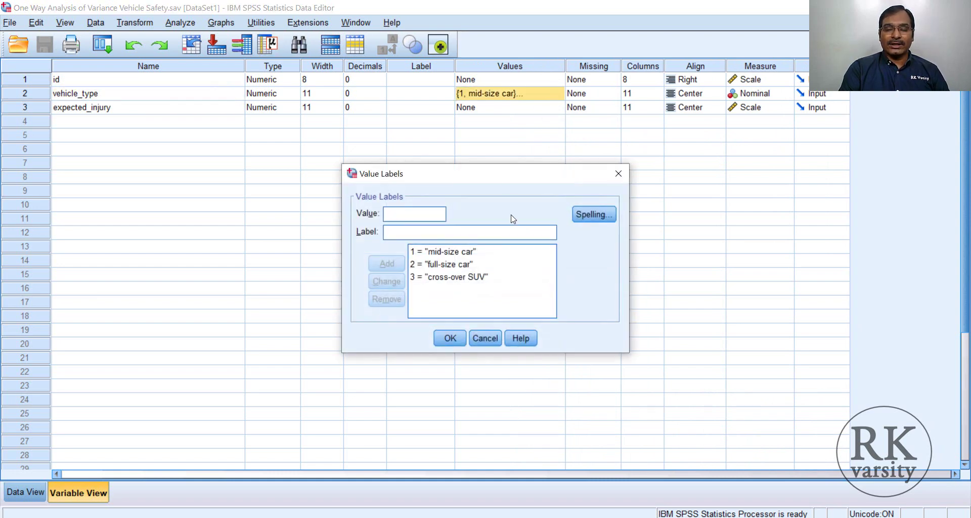
click(503, 267)
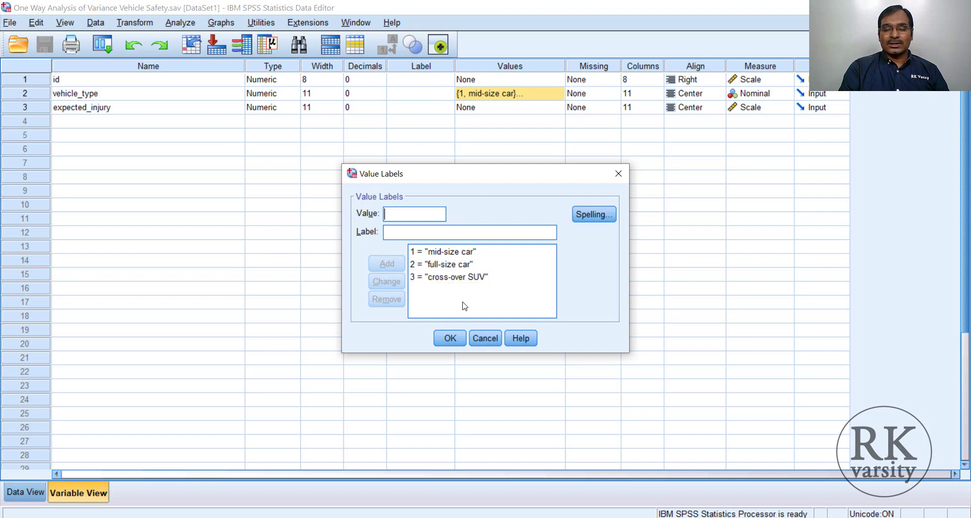
click(447, 338)
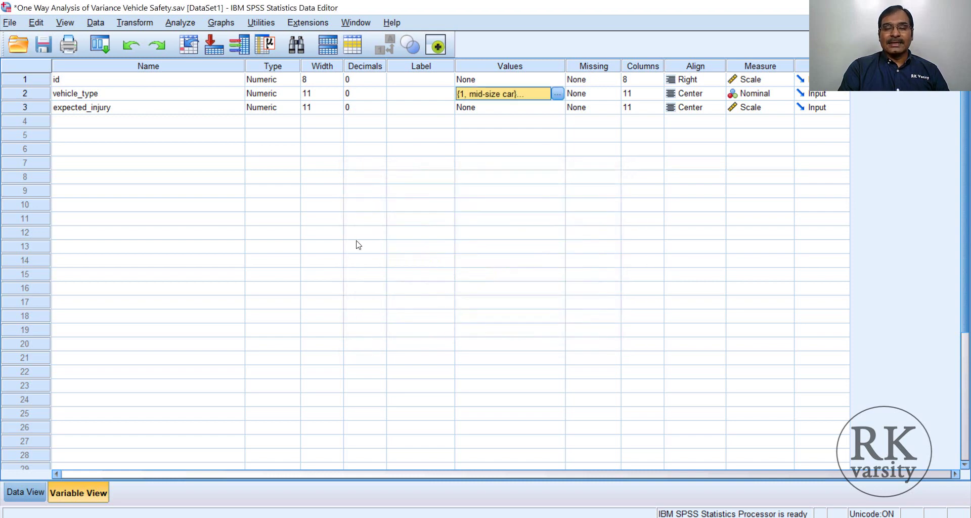
- Check the expected_injury variable and review the category codes of vehicle_type once more
click(152, 113)
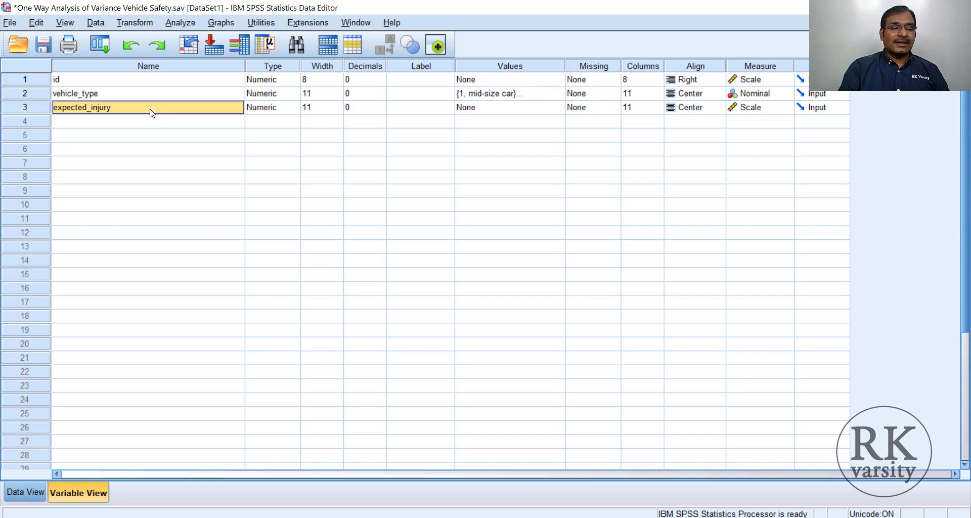
click(212, 96)
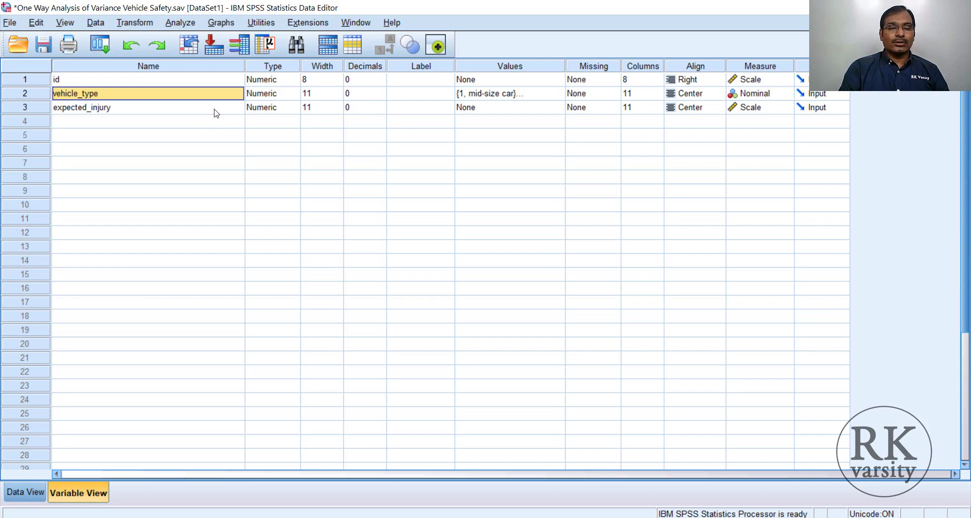
click(556, 96)
click(556, 96)
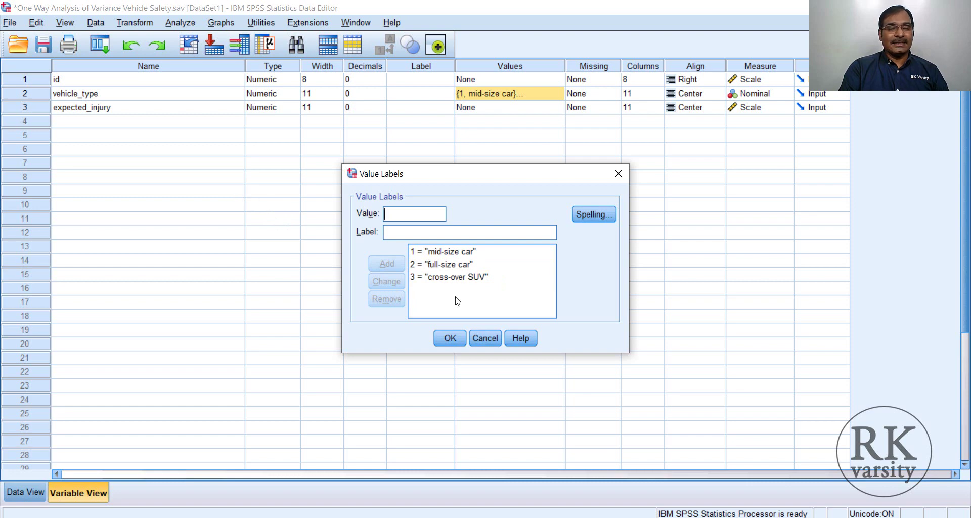
click(484, 336)
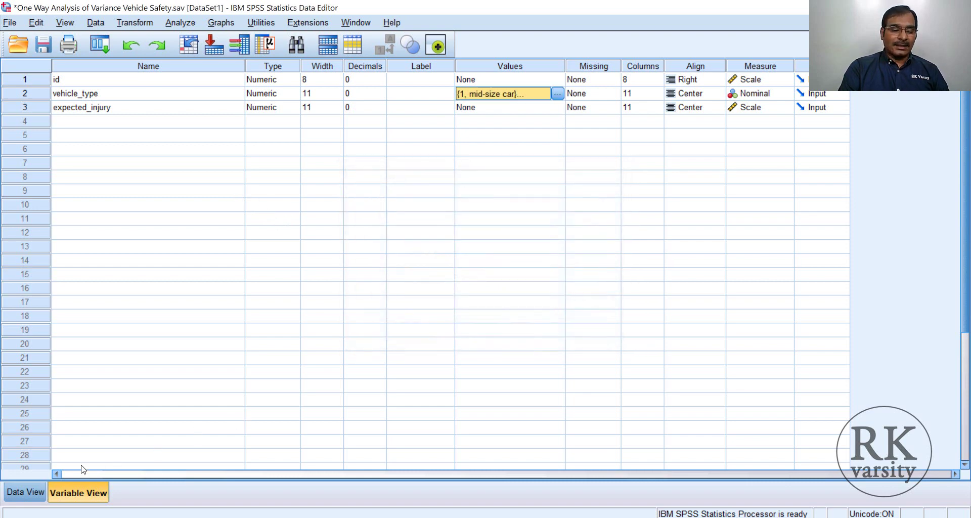
- Look through the data rows for id, vehicle_type and expected_injury
click(25, 489)
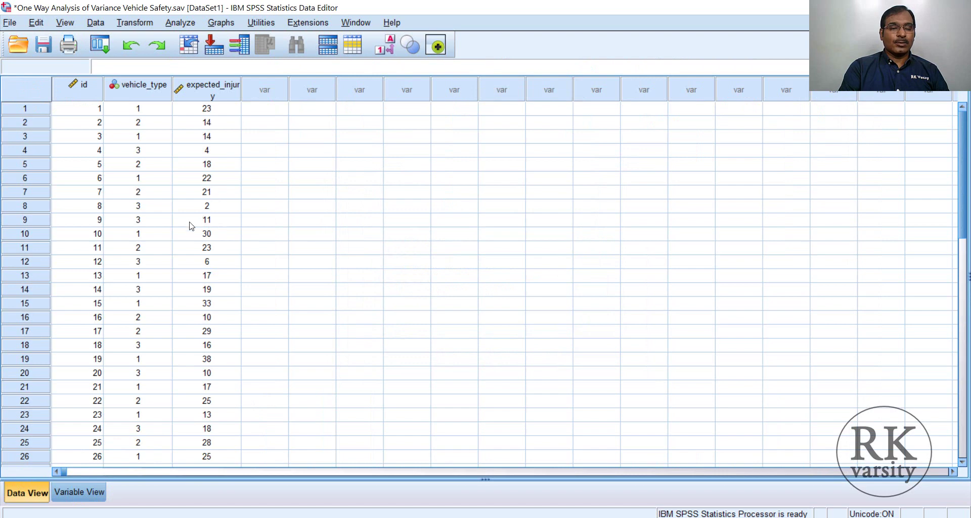
scroll(188, 210, down, 3)
scroll(188, 209, up, 3)
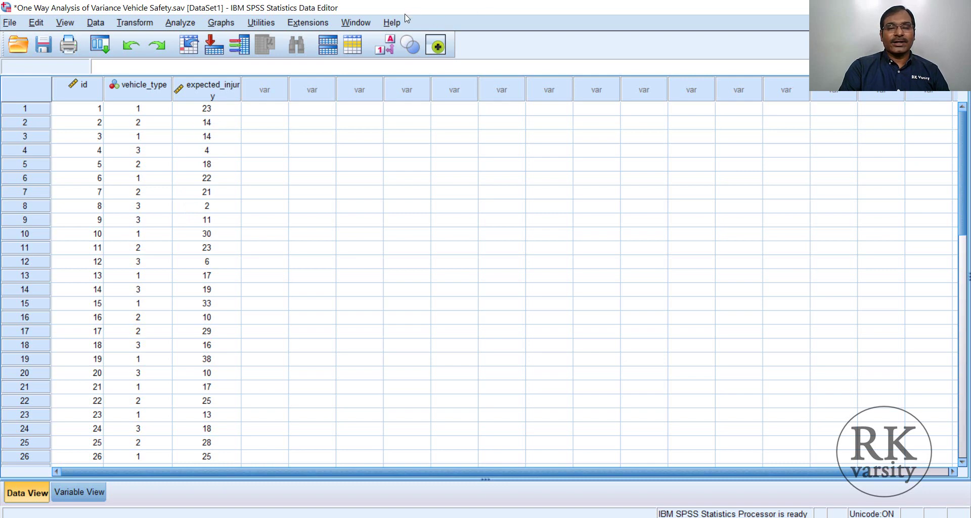
- Set up a General Linear Model Univariate analysis with expected_injury as dependent variable and vehicle_type as fixed factor
click(179, 23)
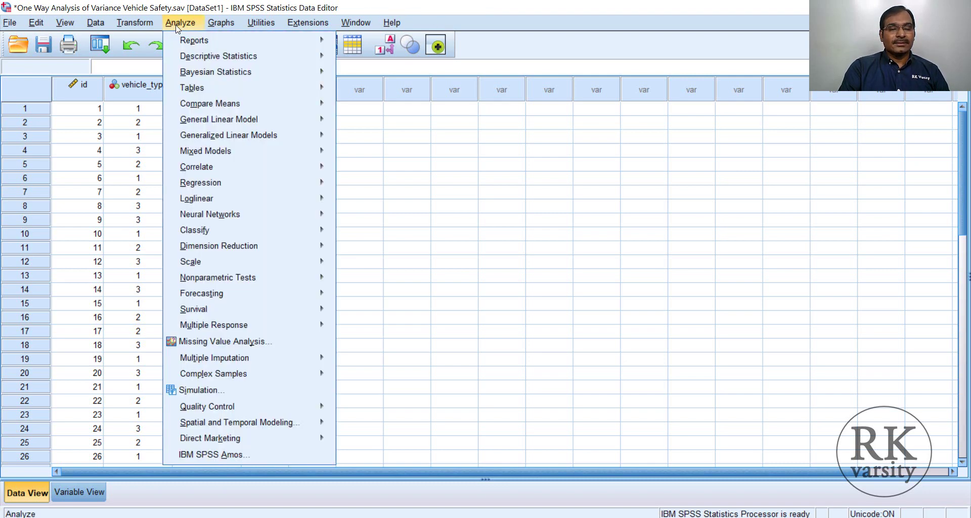
mouse_move(262, 119)
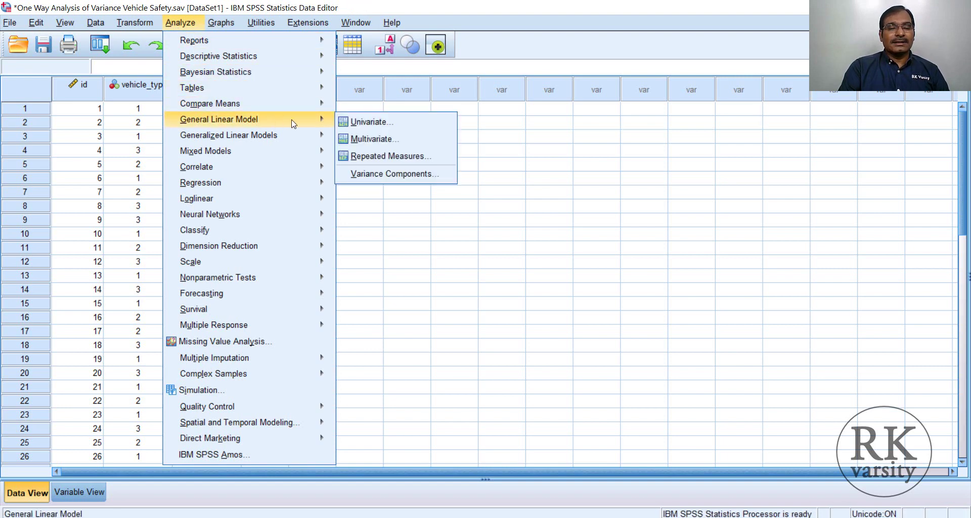
click(444, 125)
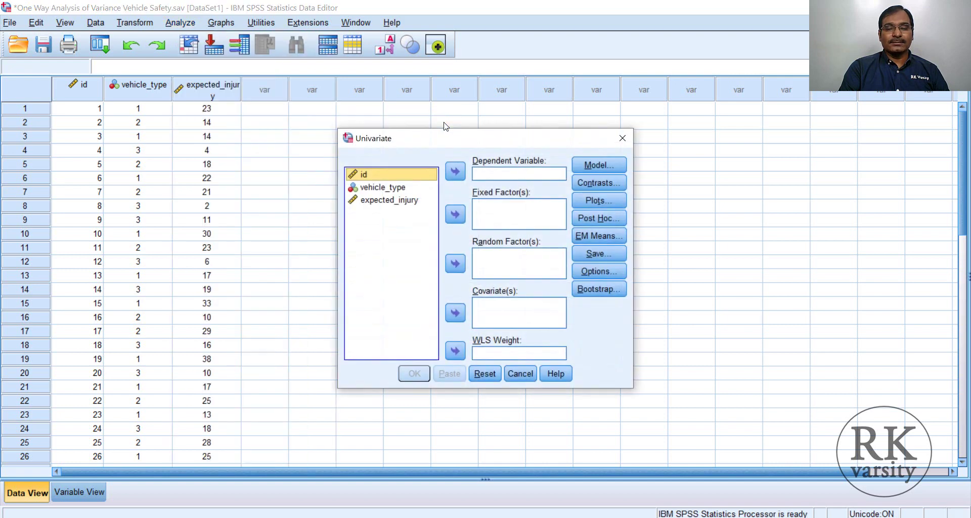
click(386, 202)
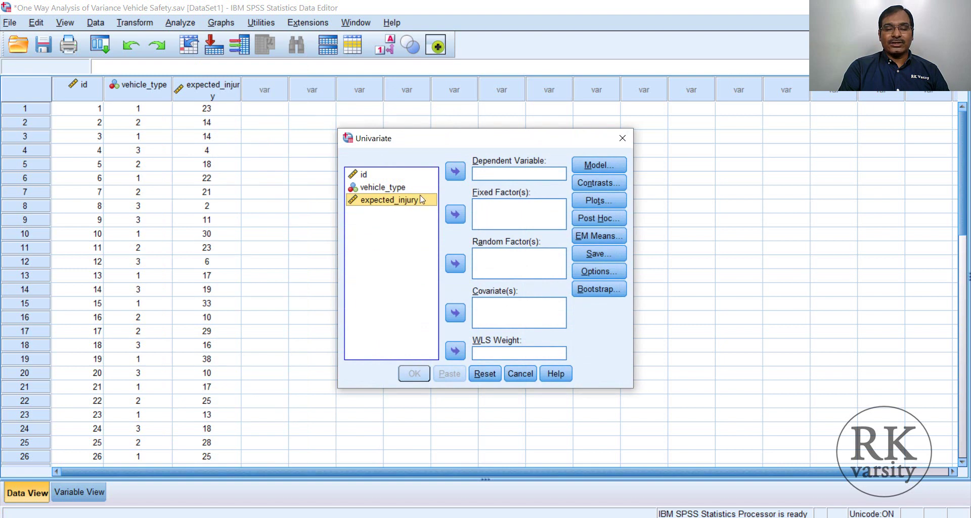
click(455, 172)
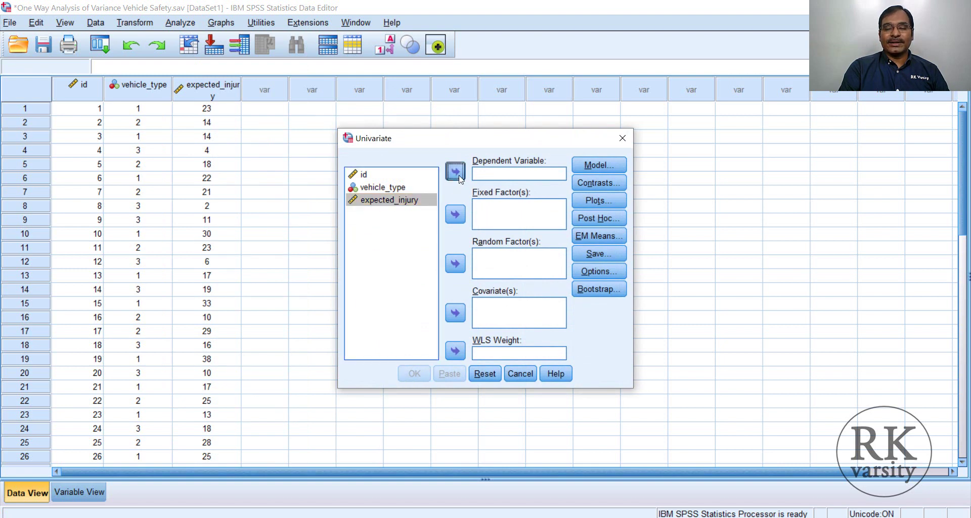
click(389, 189)
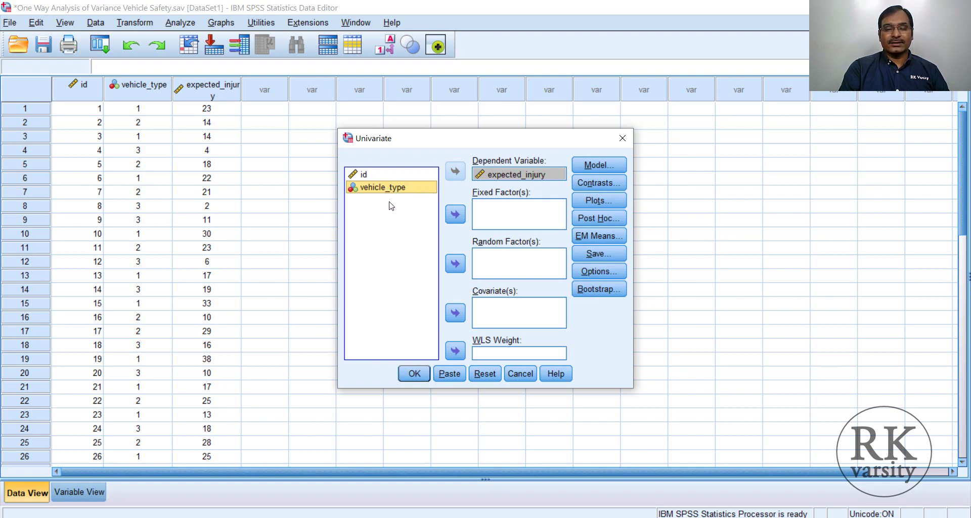
click(455, 215)
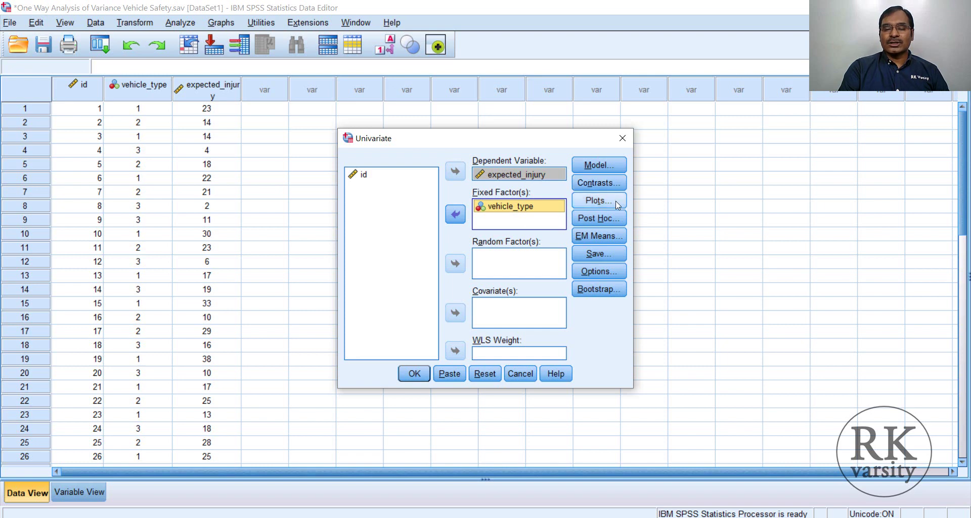
- Include descriptive statistics and homogeneity tests in the univariate analysis output
click(610, 272)
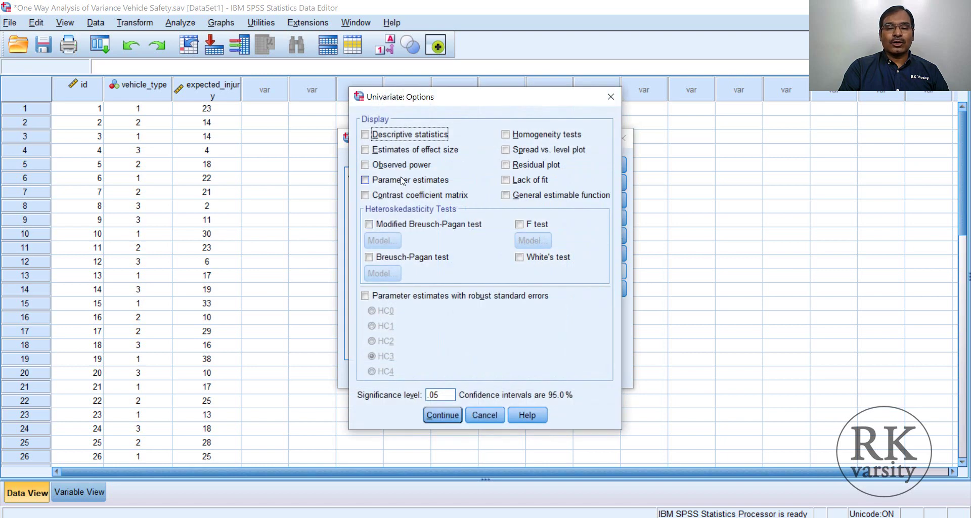
click(366, 135)
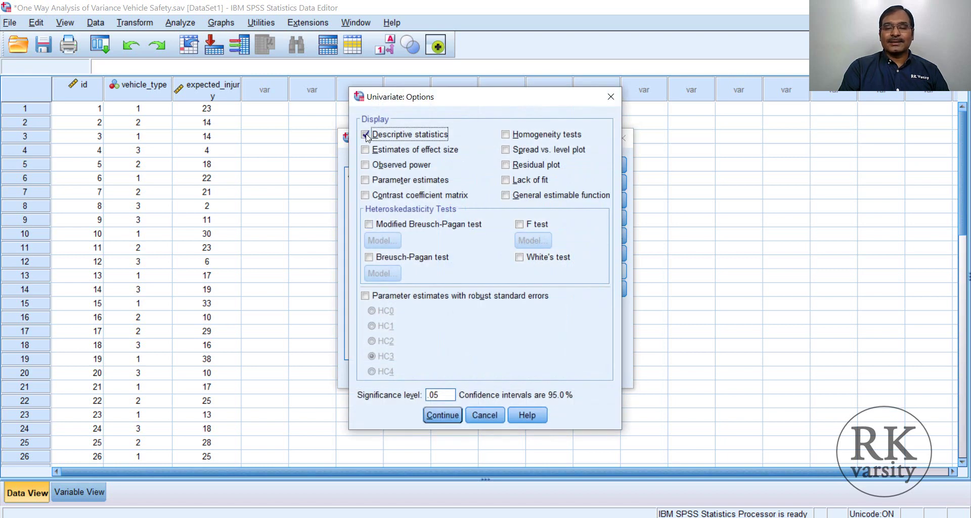
click(507, 137)
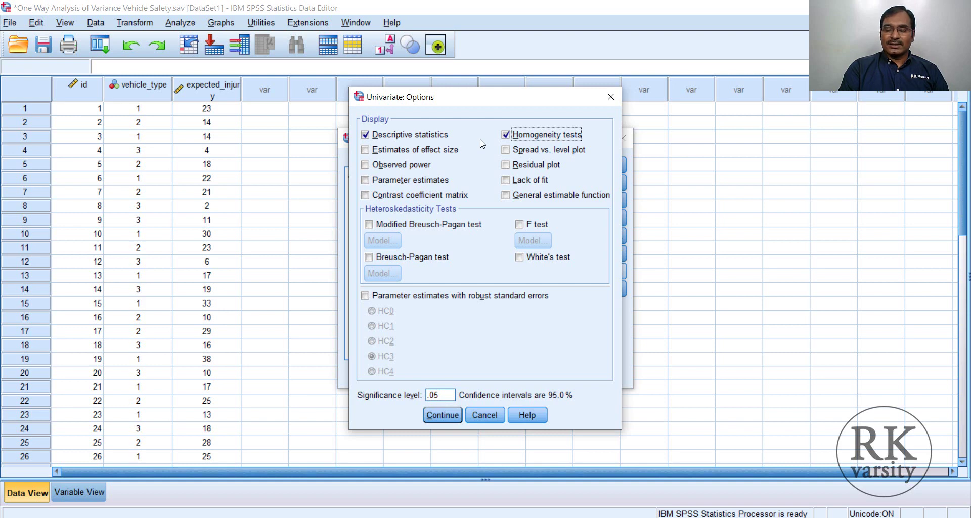
click(443, 415)
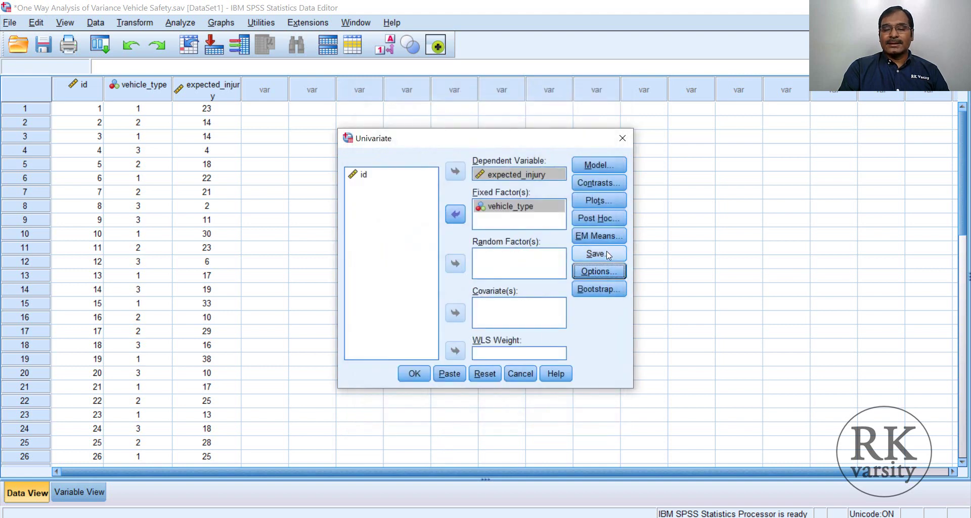
- Request the R-E-G-W-F post hoc test for vehicle_type and run the univariate analysis
click(618, 218)
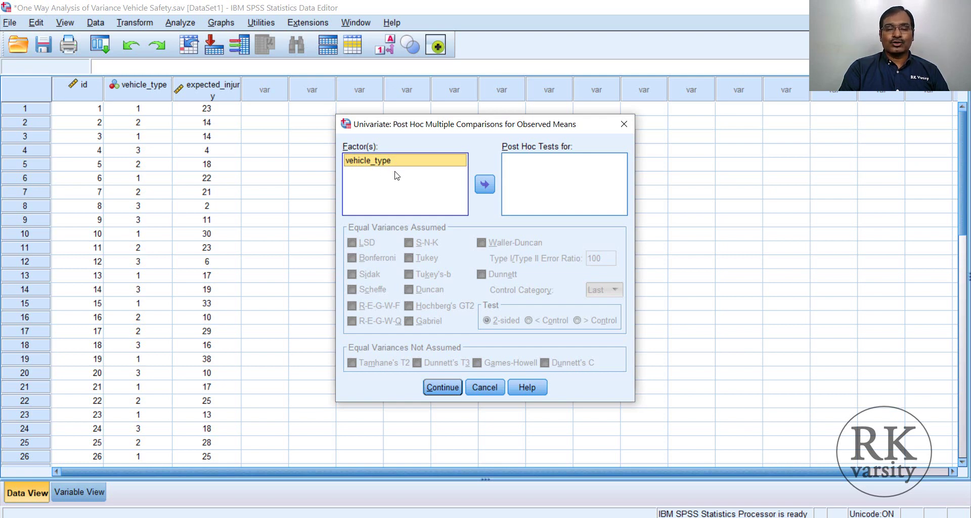
click(484, 187)
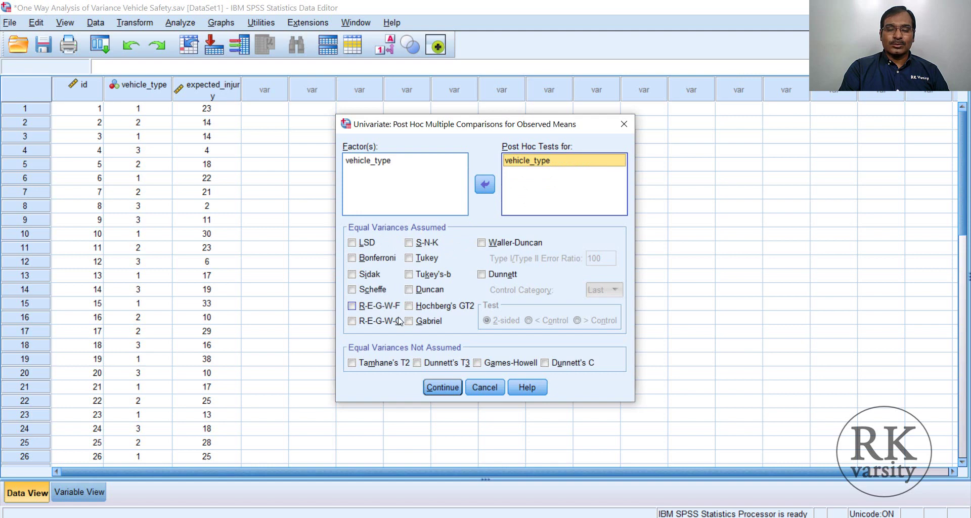
click(352, 306)
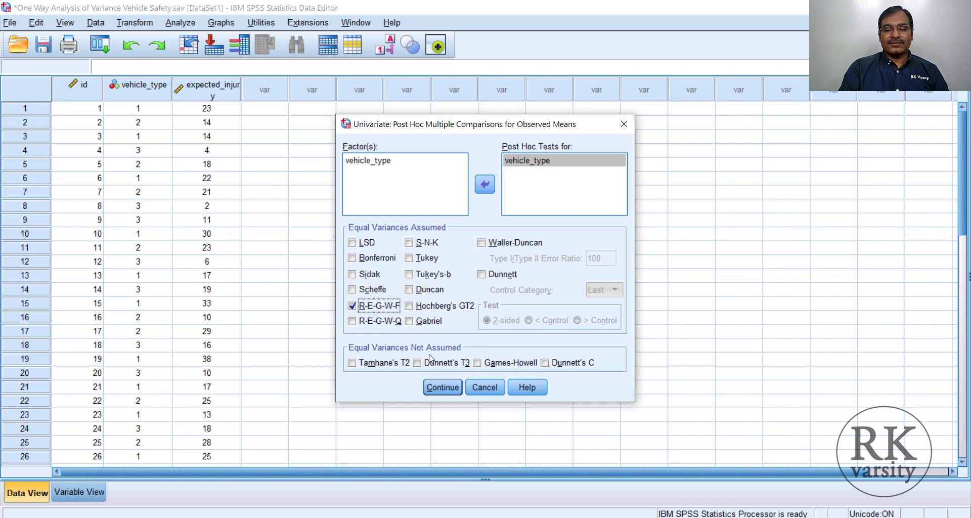
click(443, 388)
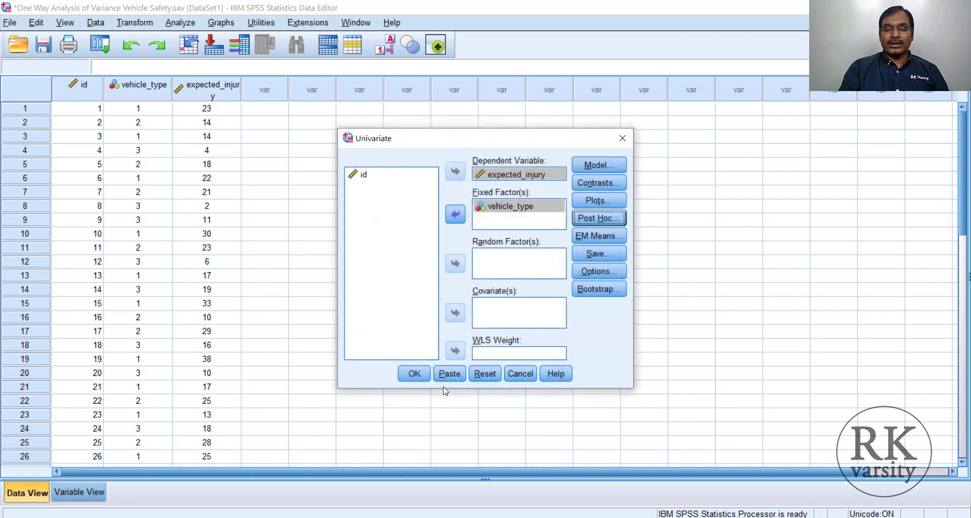
click(412, 374)
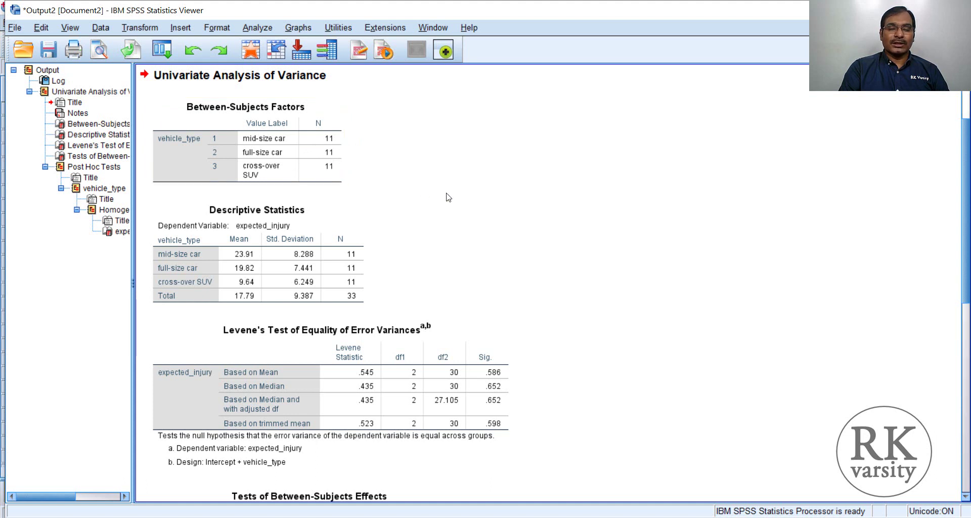
- Examine the Descriptive Statistics table and the significance values in Levene's Test of Equality of Error Variances
scroll(446, 195, down, 3)
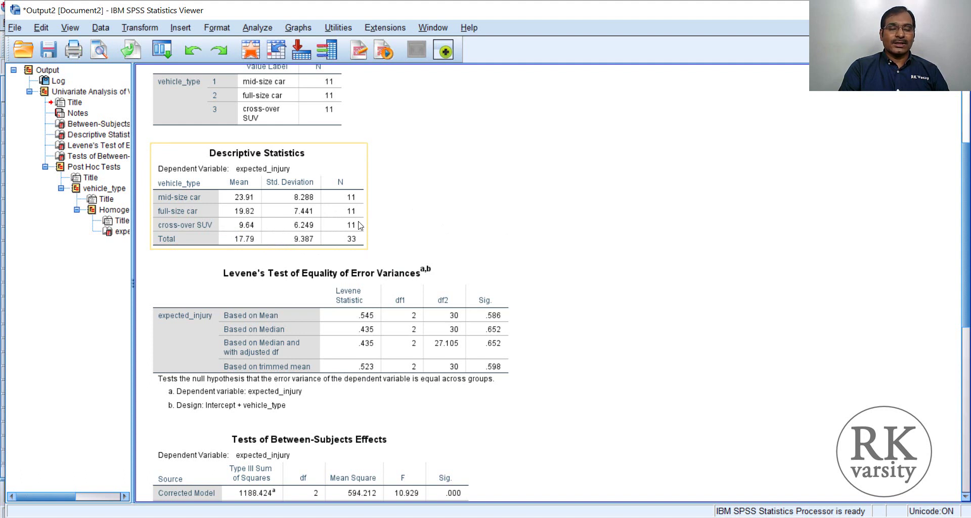
click(429, 218)
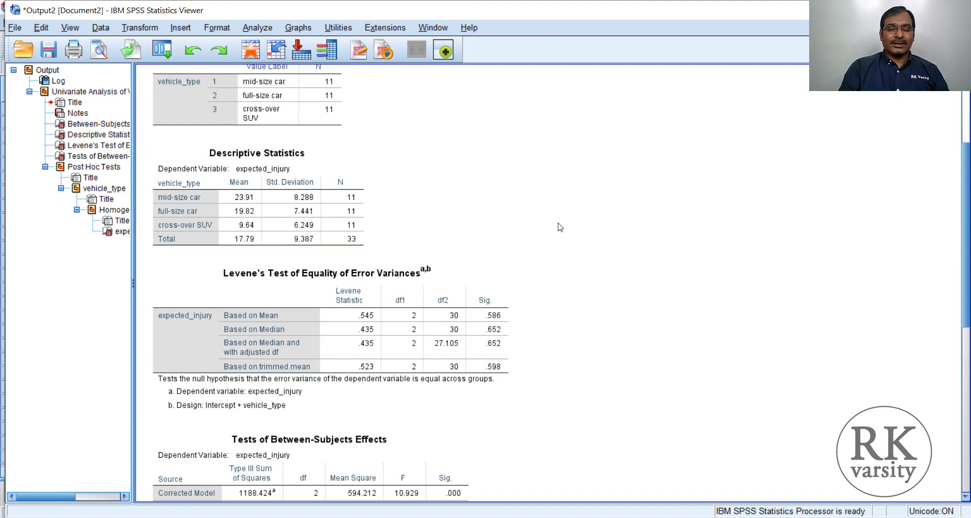
scroll(559, 223, down, 3)
click(386, 202)
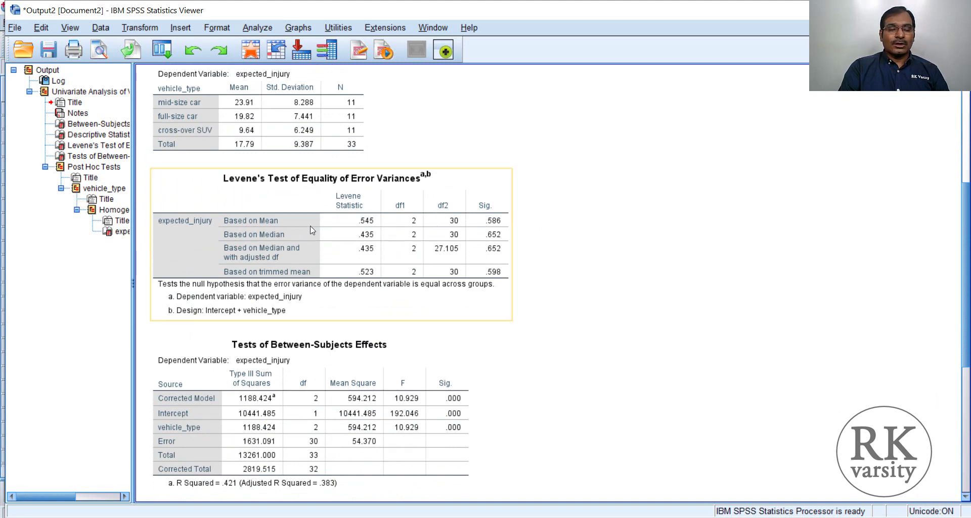
click(516, 226)
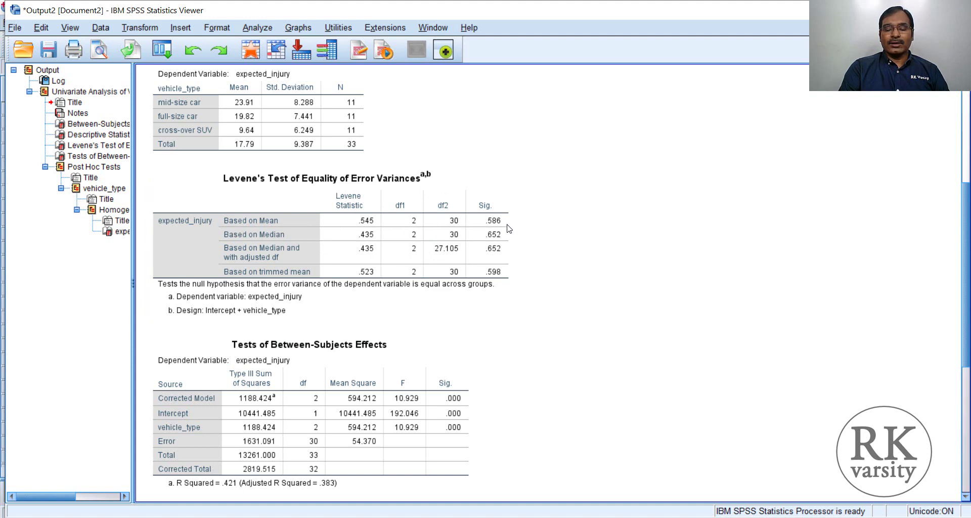
click(501, 230)
click(511, 230)
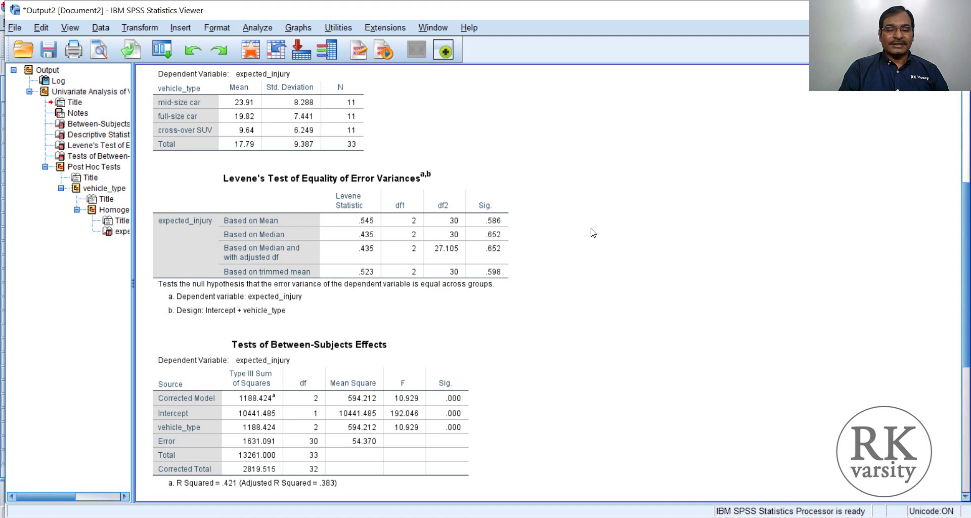
click(438, 254)
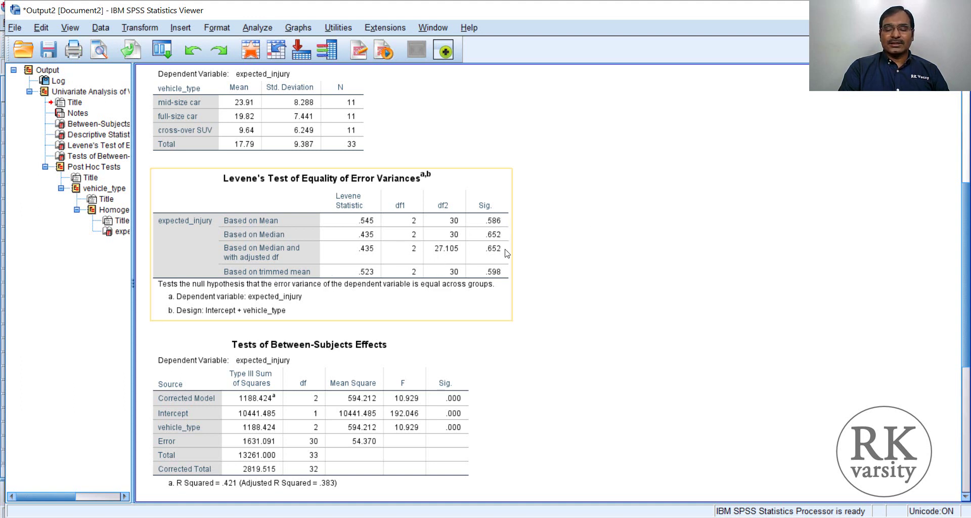
click(516, 225)
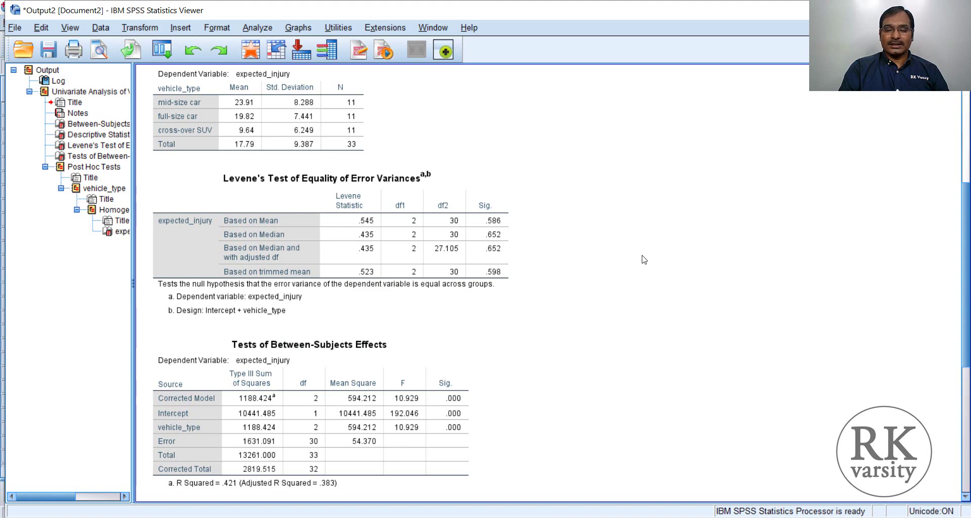
- Examine the Tests of Between-Subjects Effects table for expected_injury
scroll(642, 252, down, 3)
scroll(643, 251, down, 4)
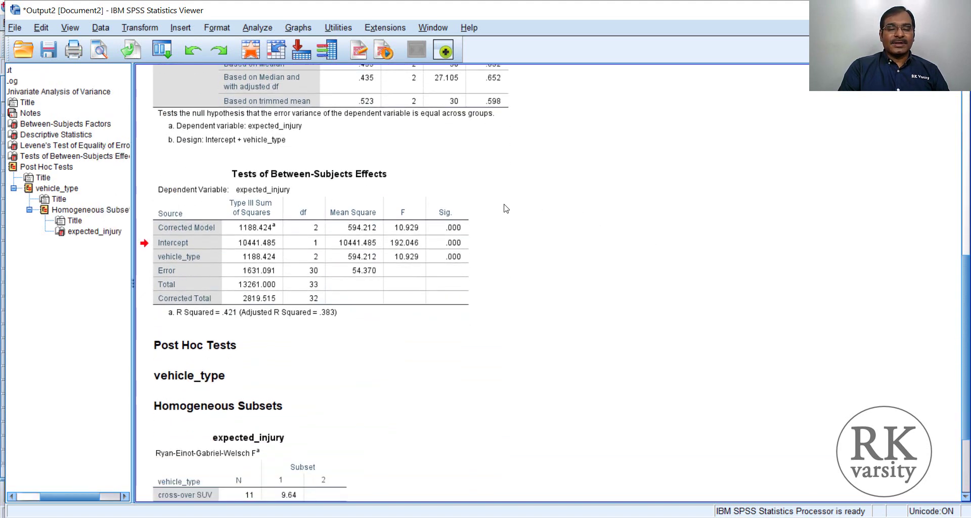
click(325, 189)
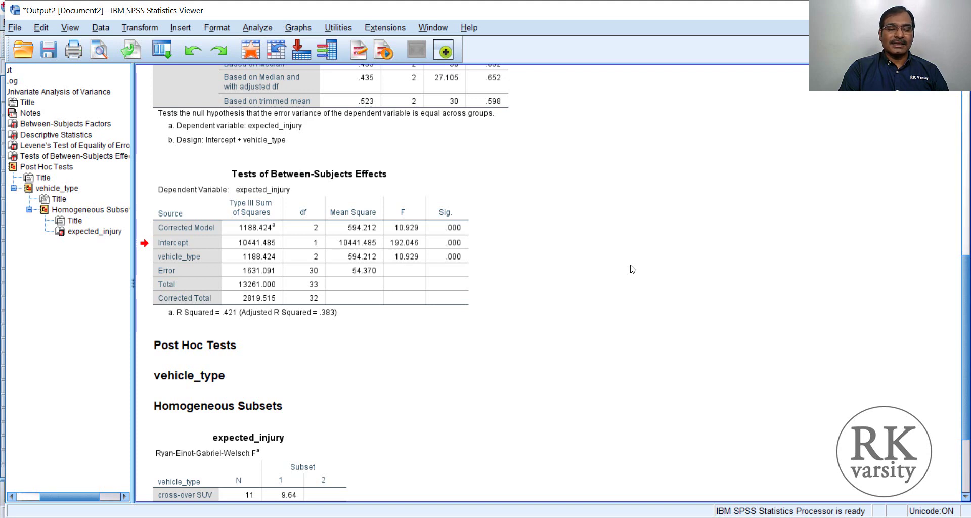
- Review the output from the Descriptive Statistics table through to the Homogeneous Subsets table for expected_injury
scroll(631, 268, up, 3)
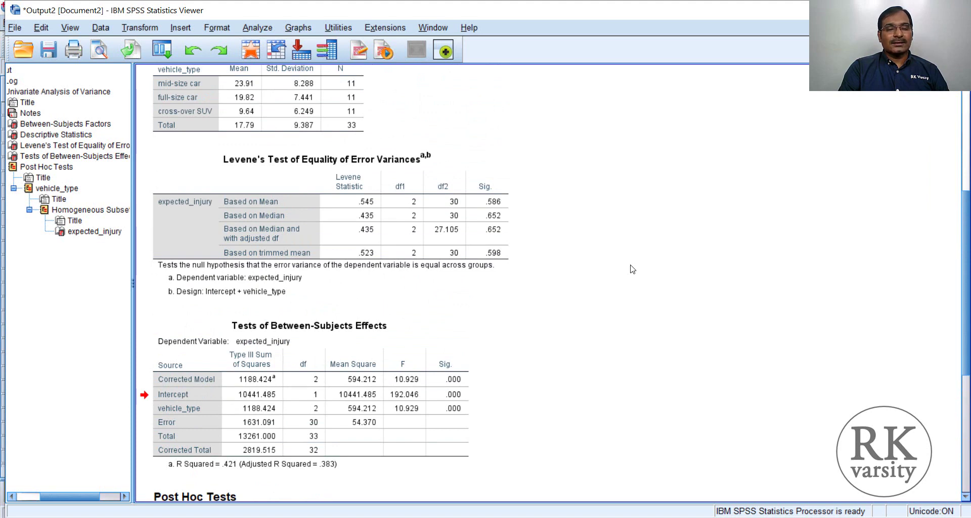
scroll(631, 269, up, 1)
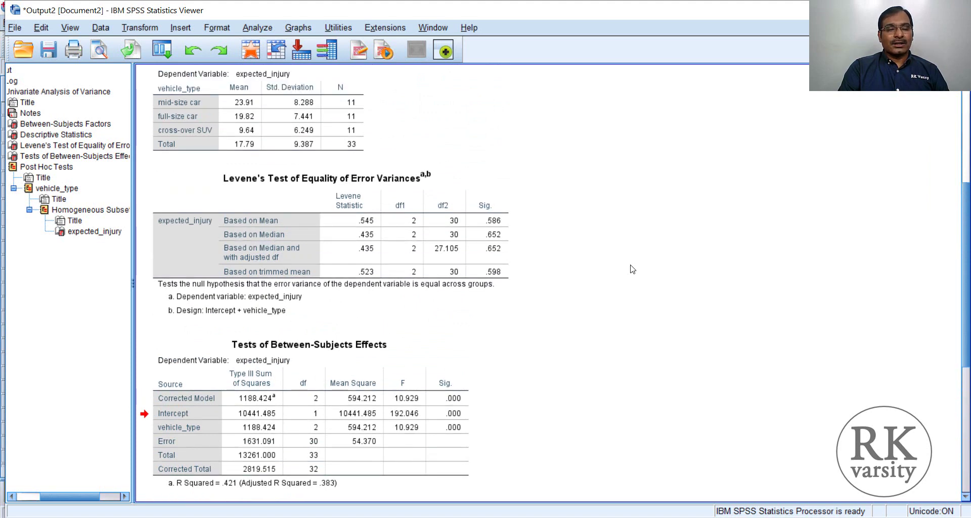
scroll(631, 269, down, 3)
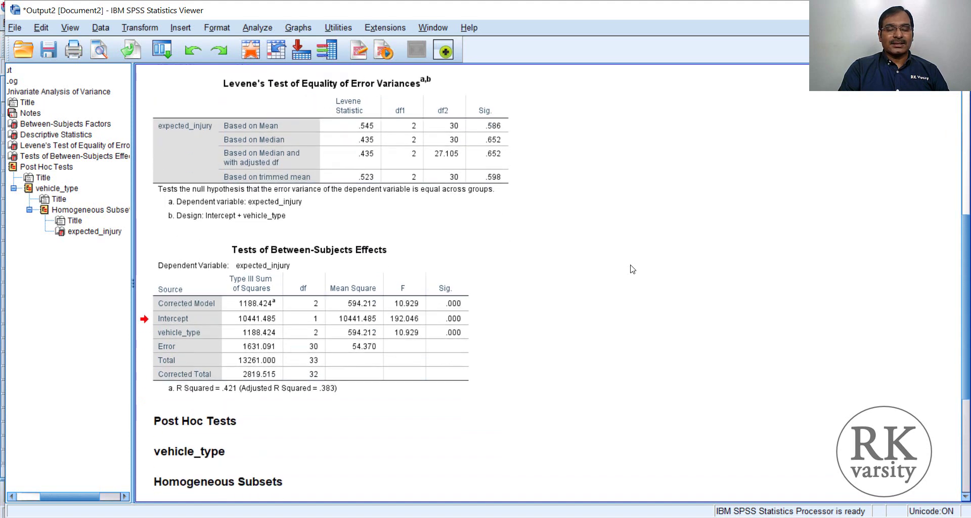
scroll(631, 269, down, 3)
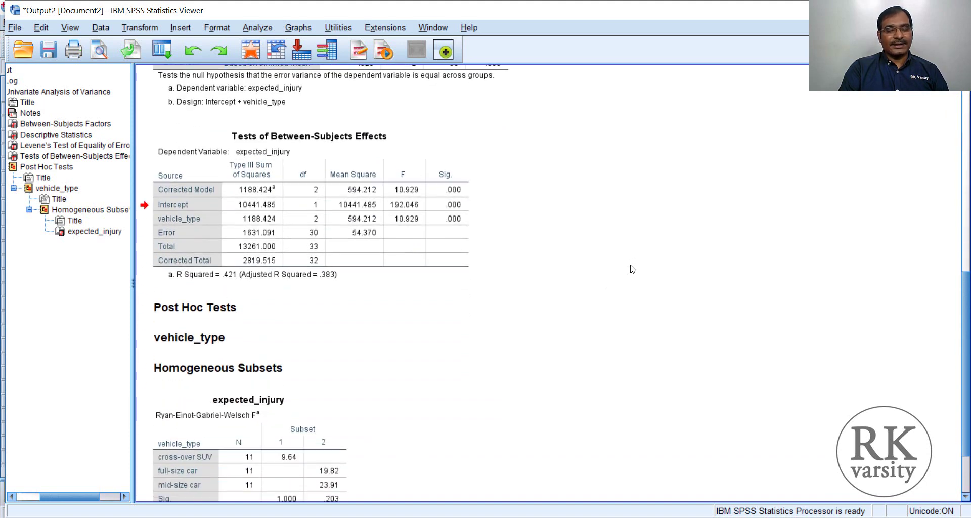
scroll(631, 269, down, 1)
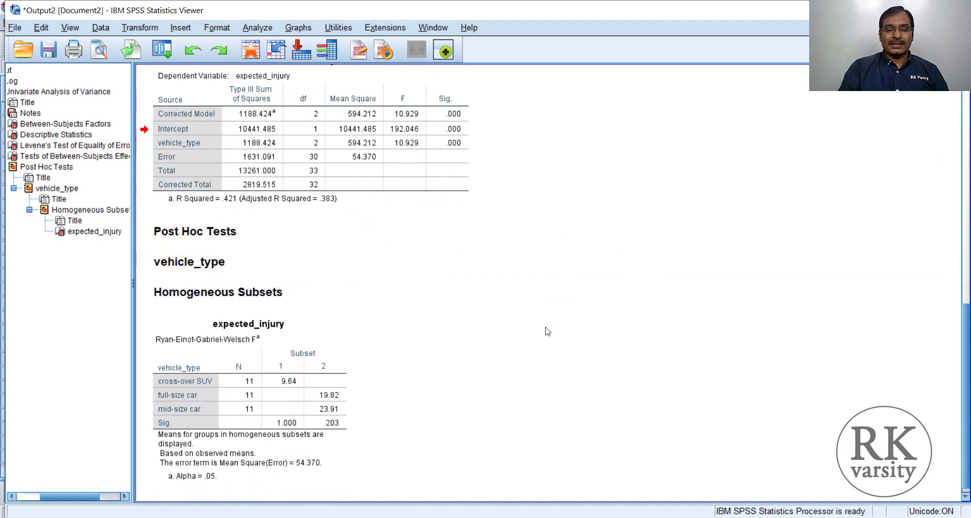
scroll(546, 328, down, 1)
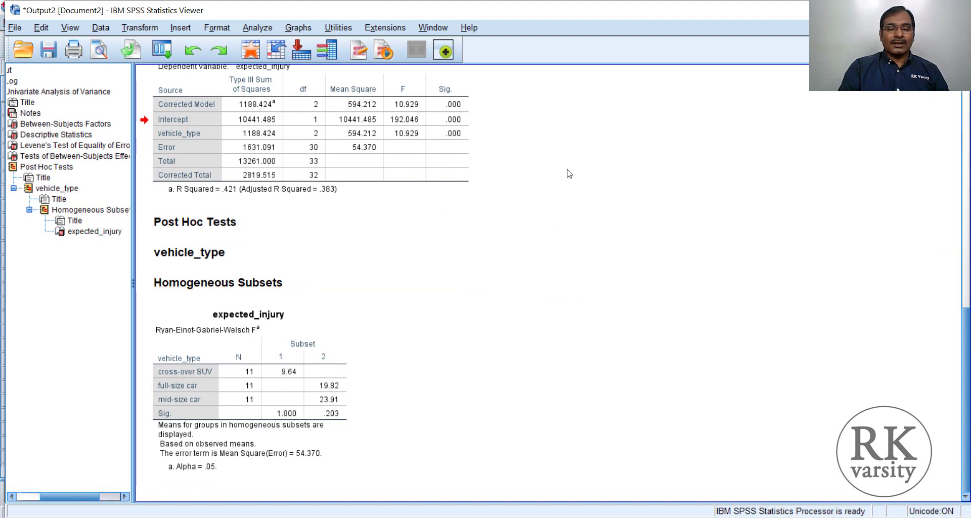
- Re-examine the Tests of Between-Subjects Effects together with Levene's test and the Descriptive Statistics for the vehicle types
scroll(569, 174, up, 2)
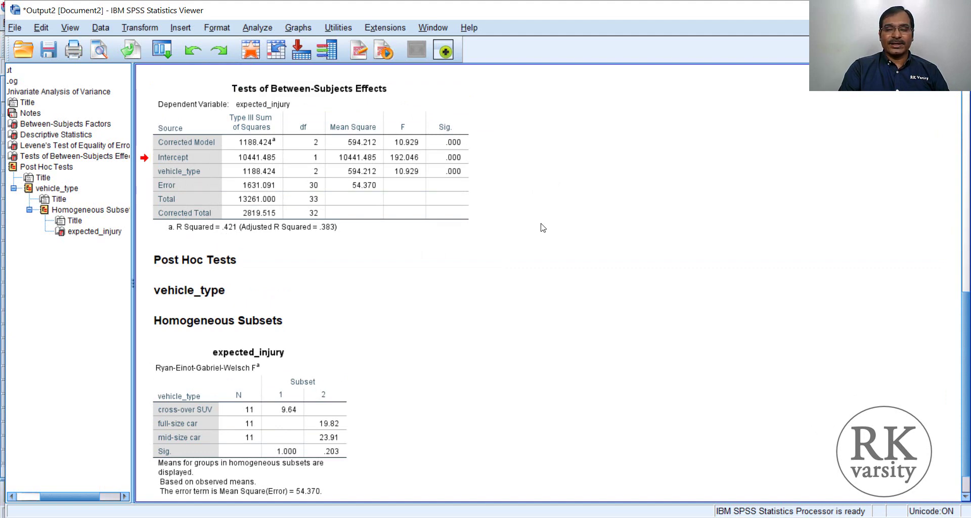
scroll(637, 208, up, 2)
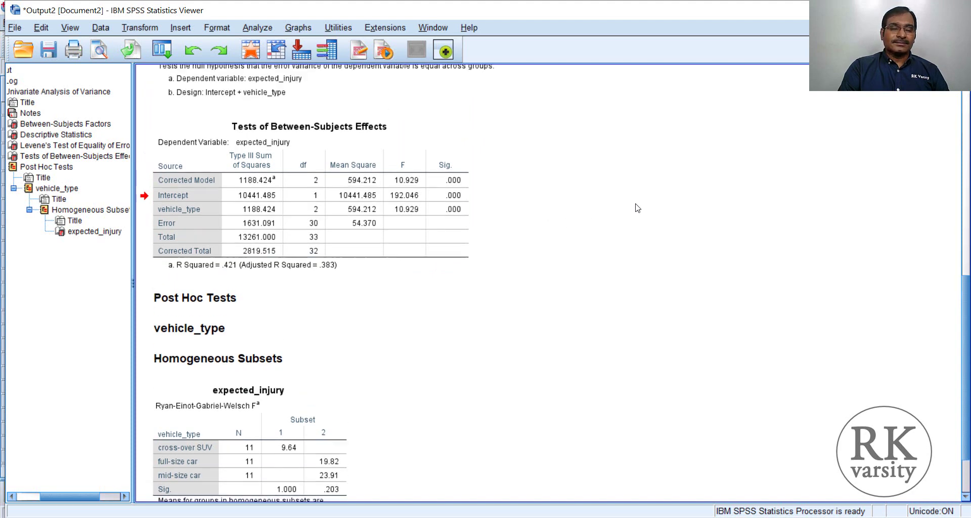
scroll(637, 208, up, 2)
scroll(637, 208, up, 2)
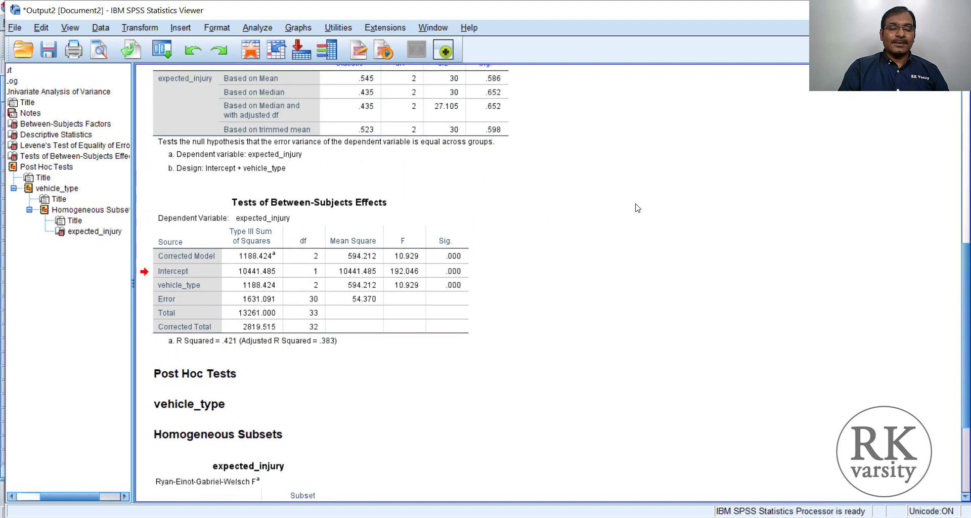
scroll(637, 208, up, 1)
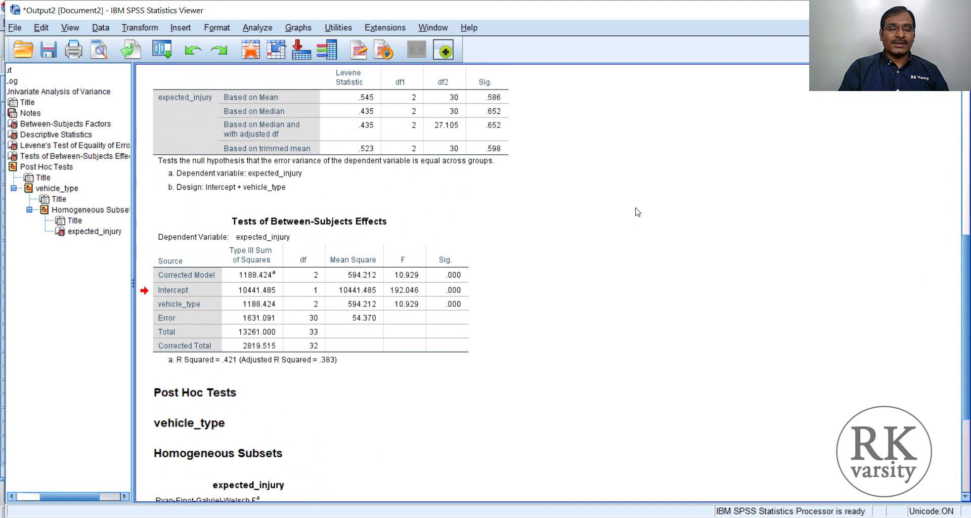
scroll(637, 220, up, 2)
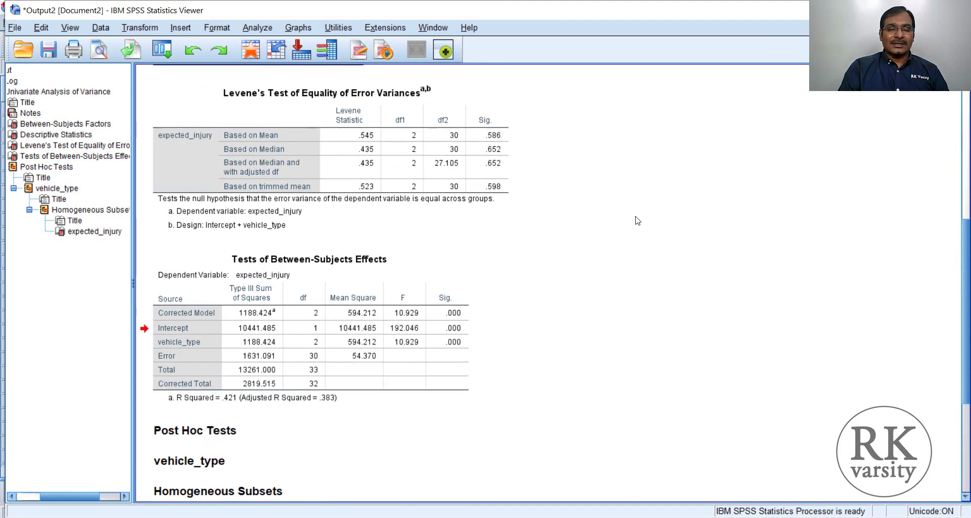
scroll(637, 220, up, 5)
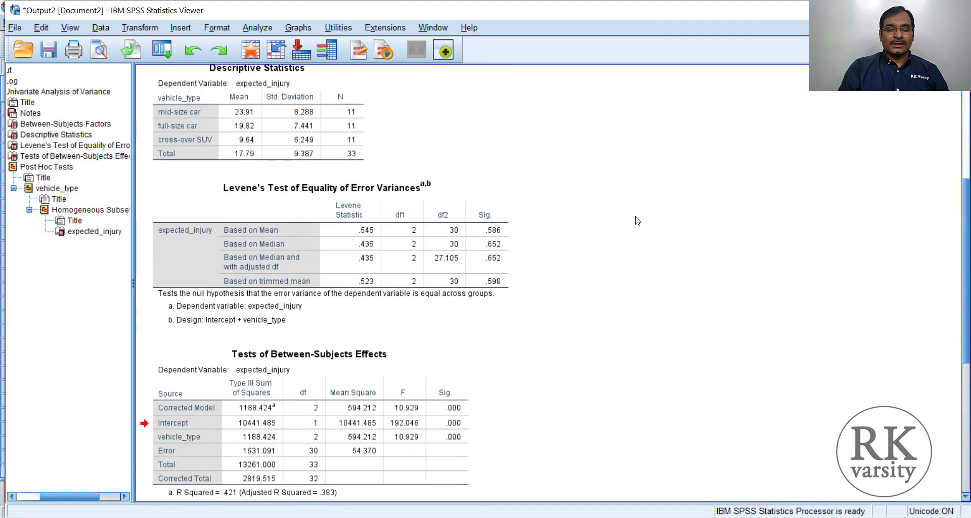
scroll(637, 220, down, 3)
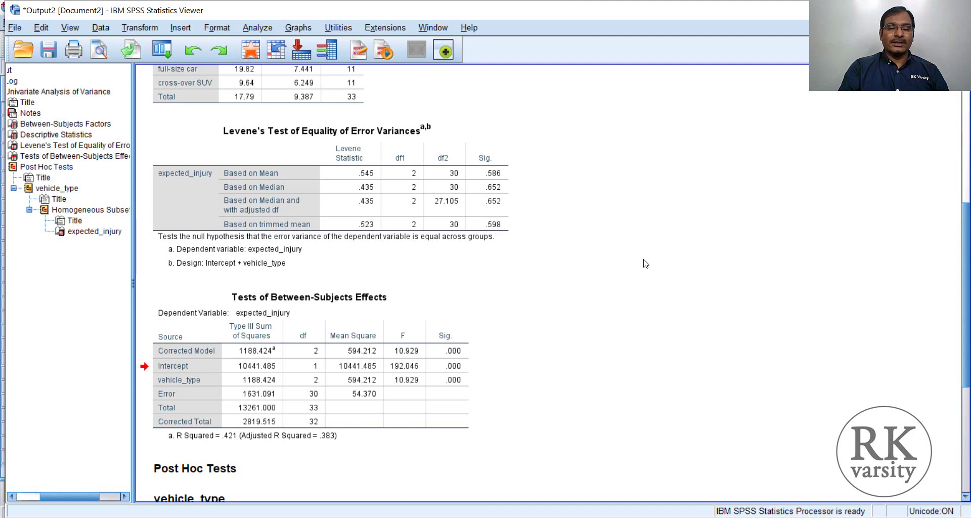
scroll(645, 263, down, 3)
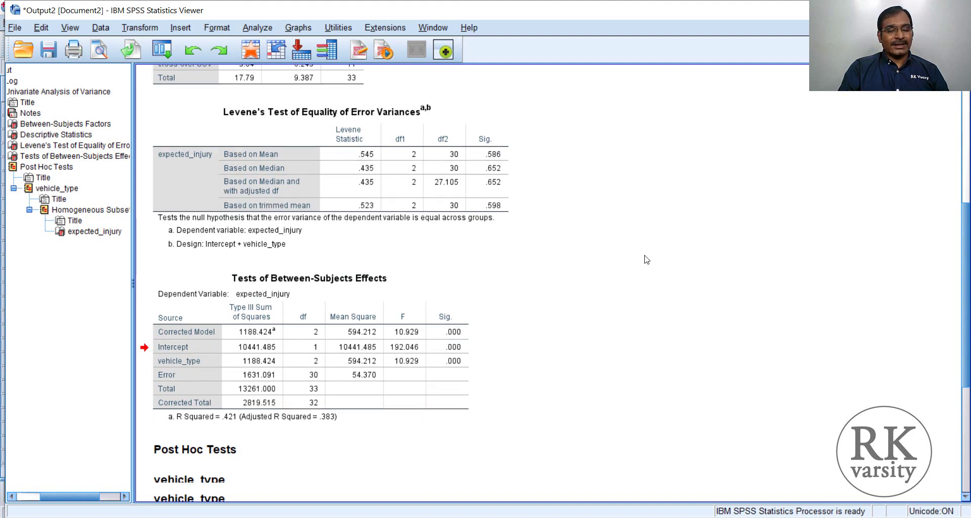
scroll(645, 259, up, 6)
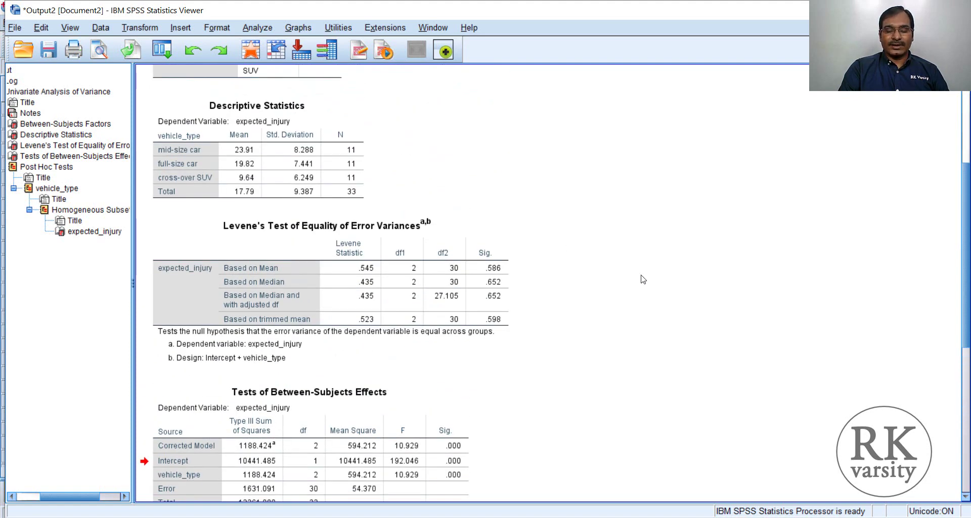
scroll(694, 282, down, 4)
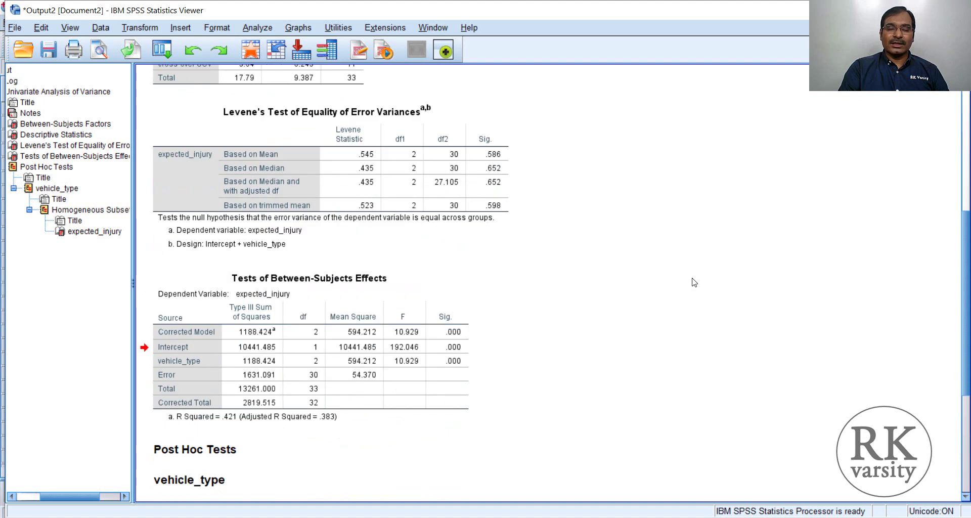
- Examine the Ryan-Einot-Gabriel-Welsch F homogeneous subsets, comparing the mean expected_injury of cross-over SUV, full-size car and mid-size car
scroll(694, 282, down, 8)
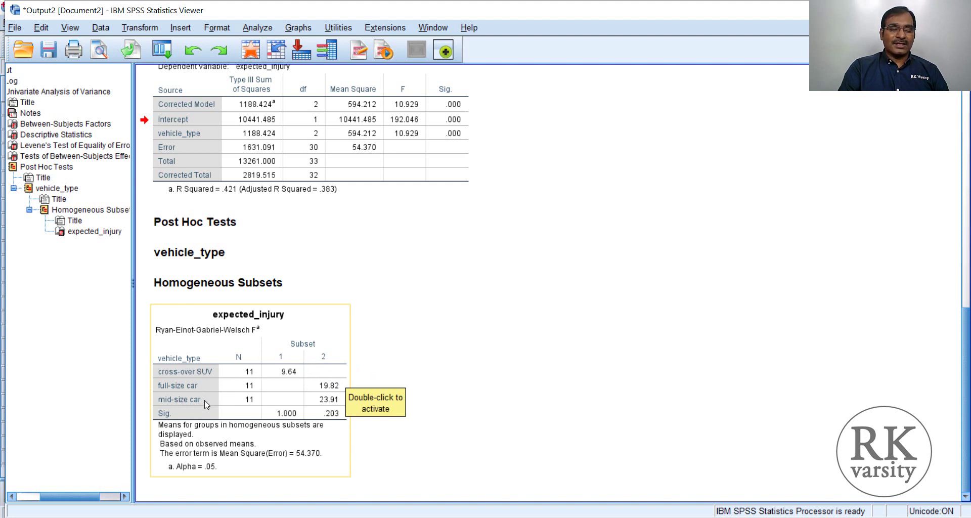
click(551, 393)
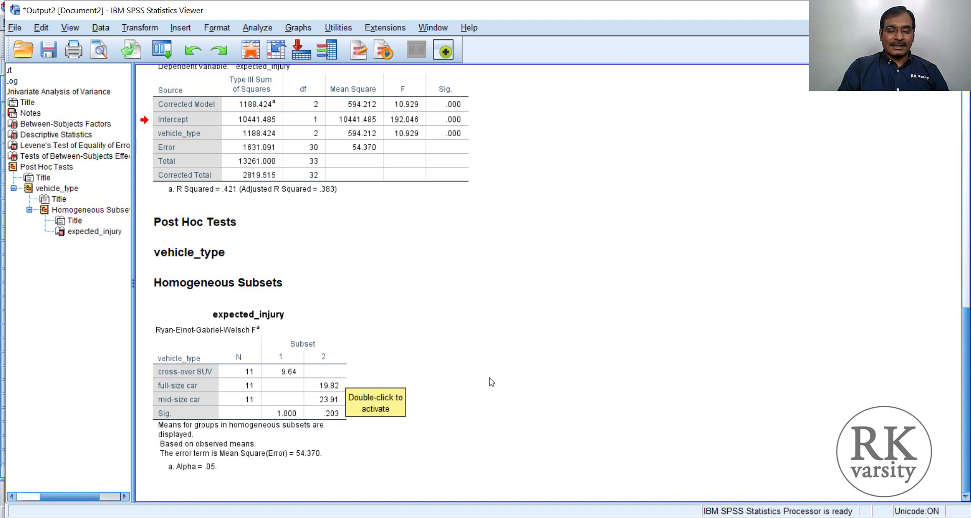
click(344, 404)
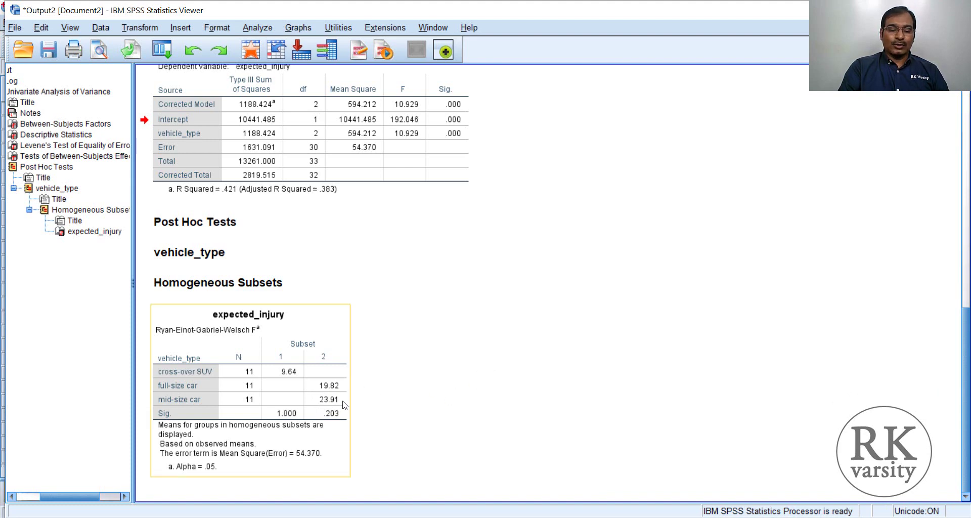
click(383, 406)
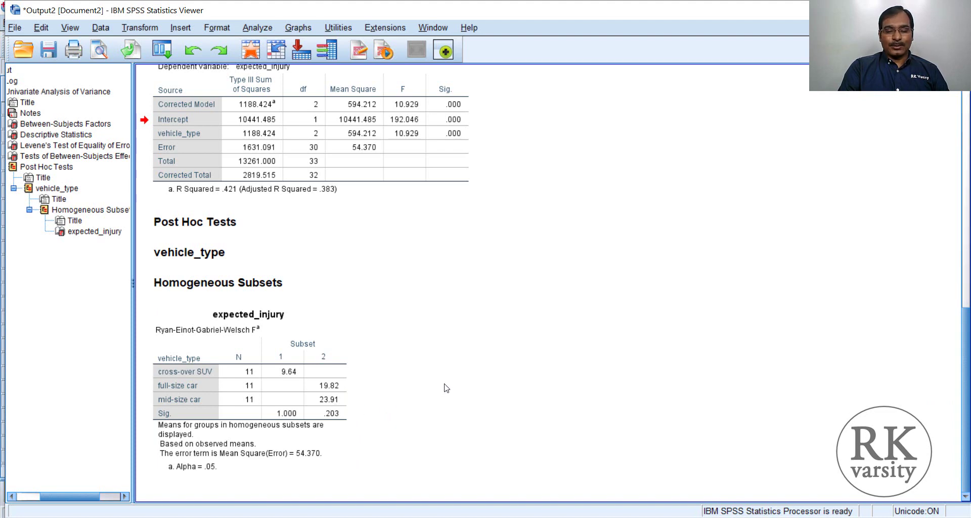
click(326, 382)
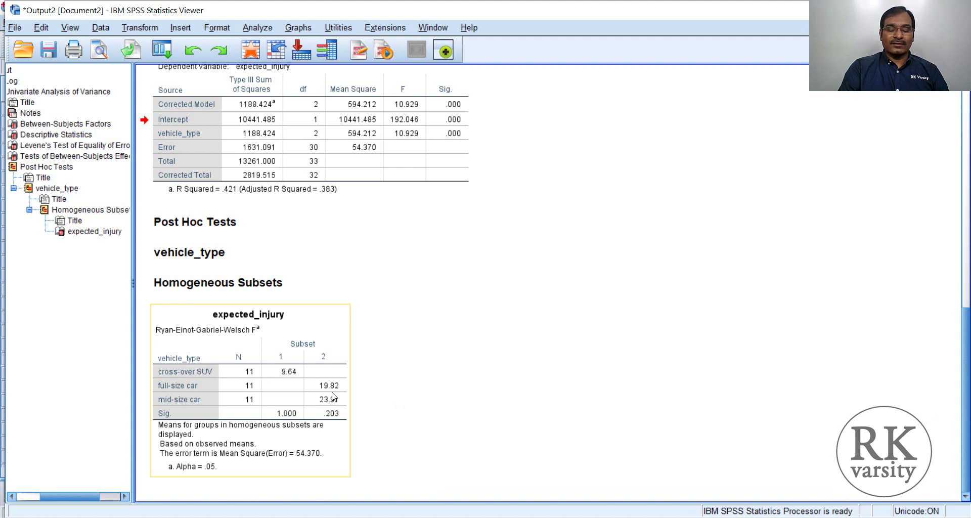
click(416, 373)
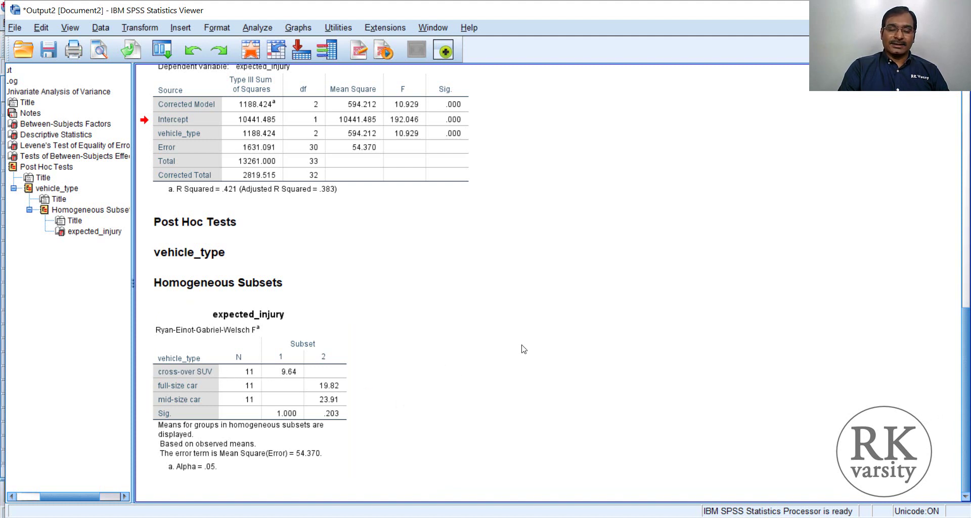